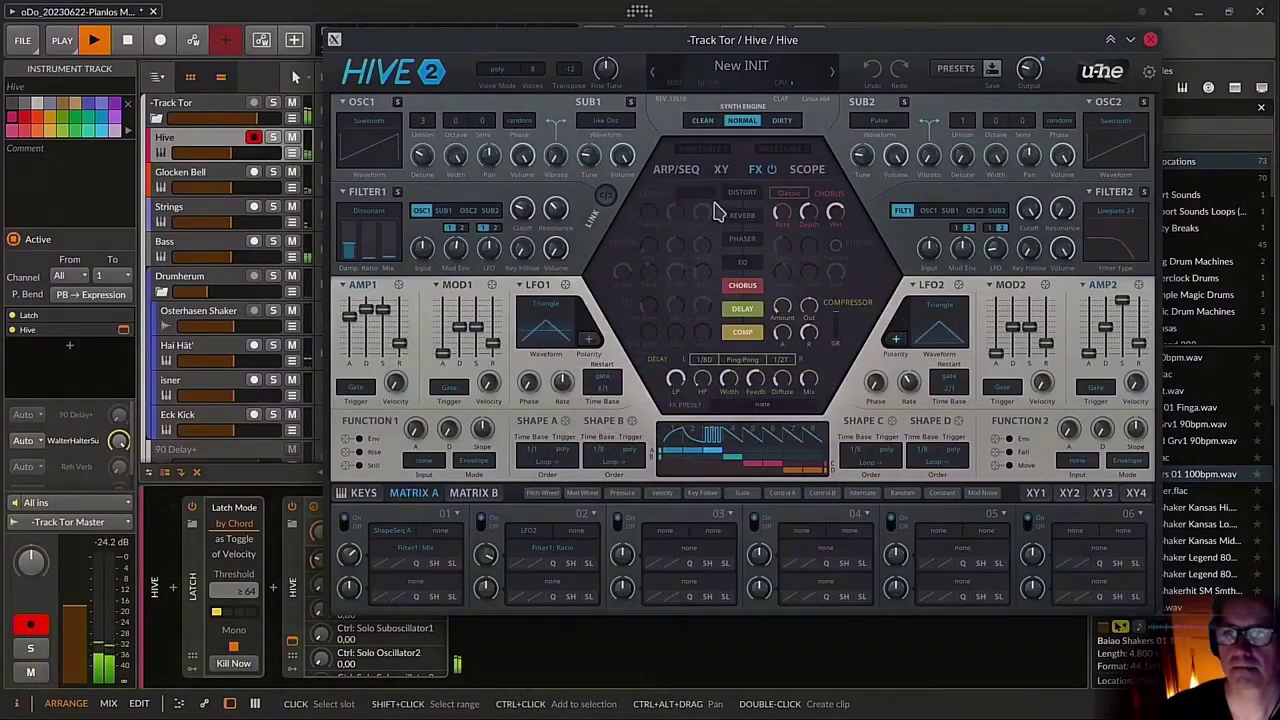
Enable the distortion effect in Hive, set its type to Hard Clip and its amount to 28
left_click(742, 192)
left_click_drag(702, 214, 716, 326)
left_click_drag(664, 228, 706, 223)
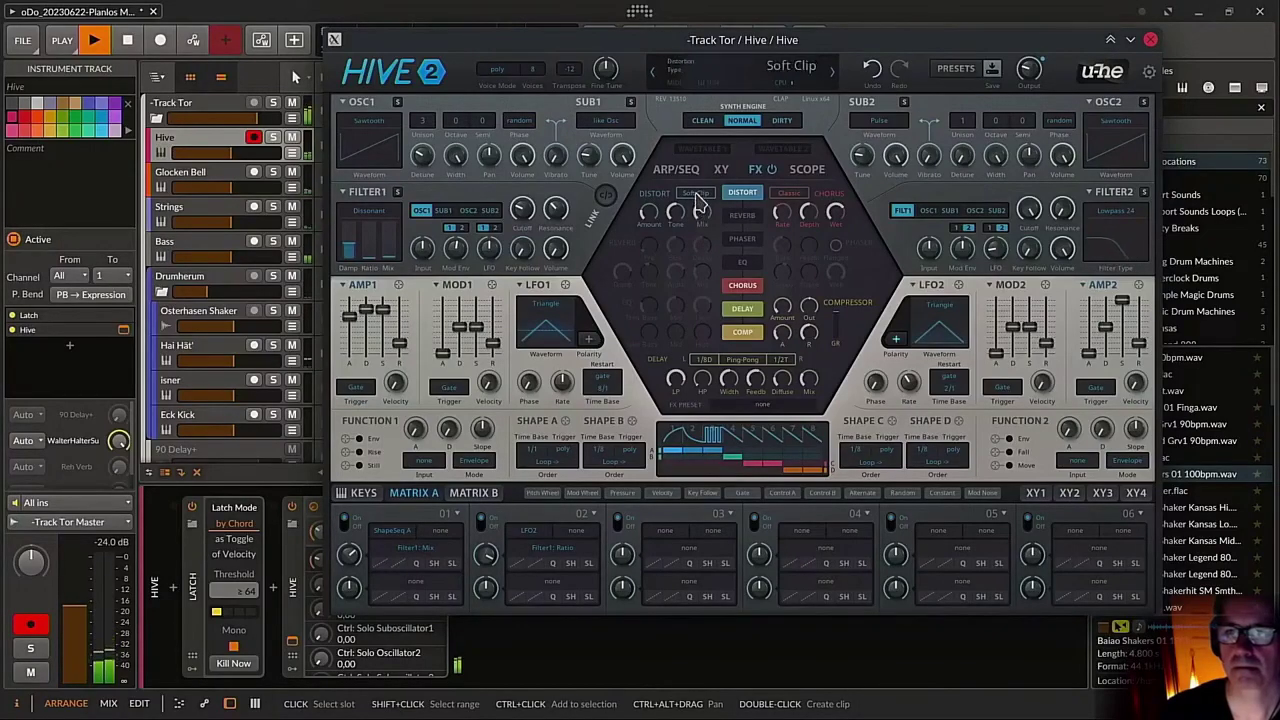
left_click(700, 203)
left_click(704, 226)
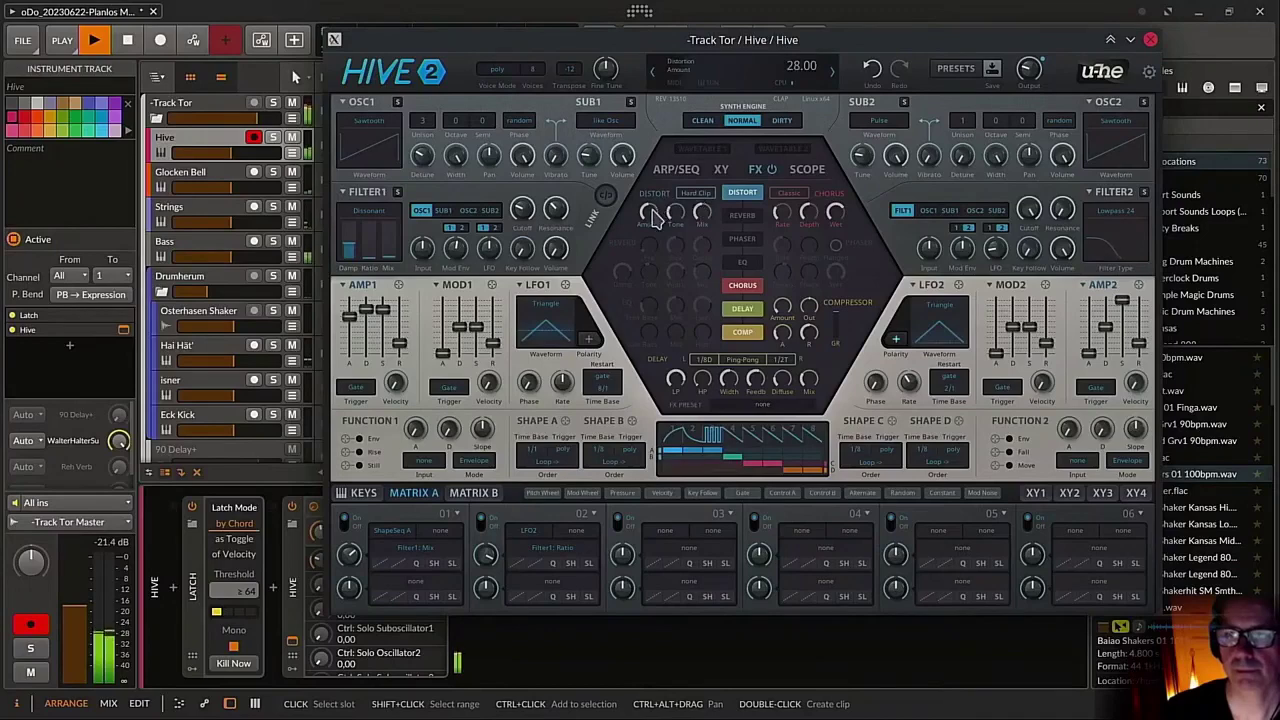
scroll(704, 224, "up", 1)
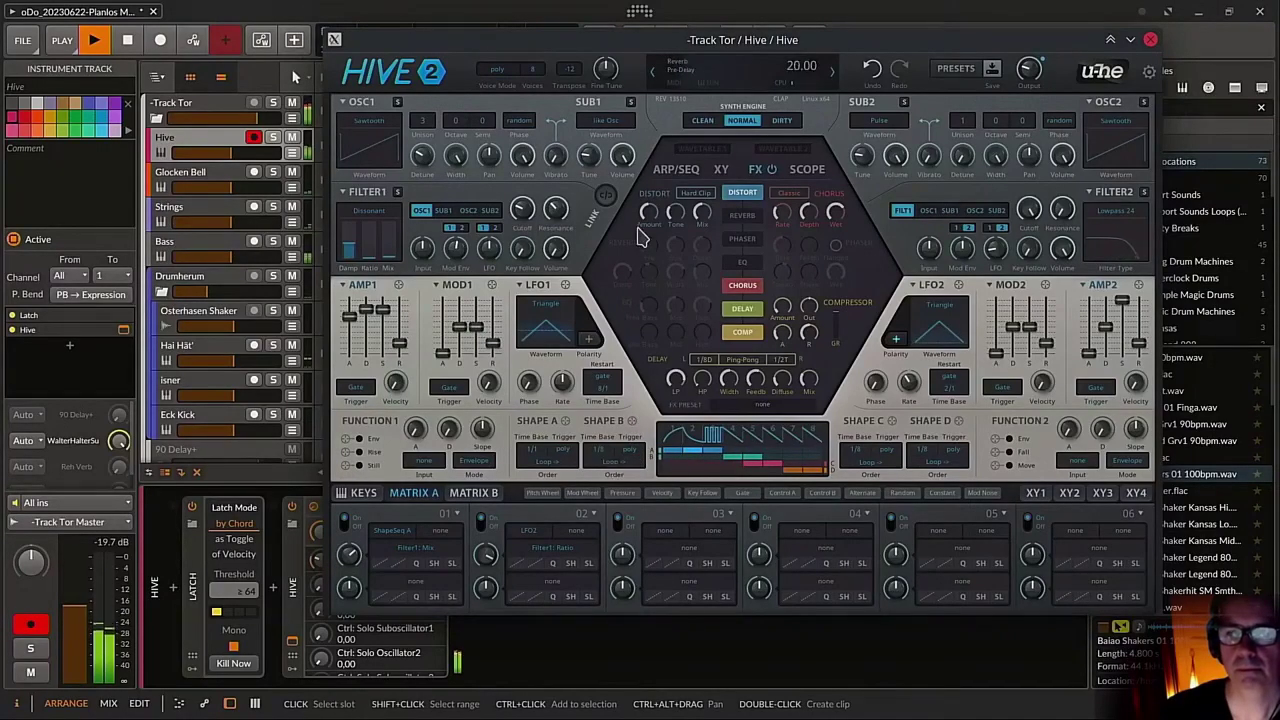
Assign Shape B as the modulation source for the distortion mix with a depth of 74
left_click_drag(631, 420, 705, 191)
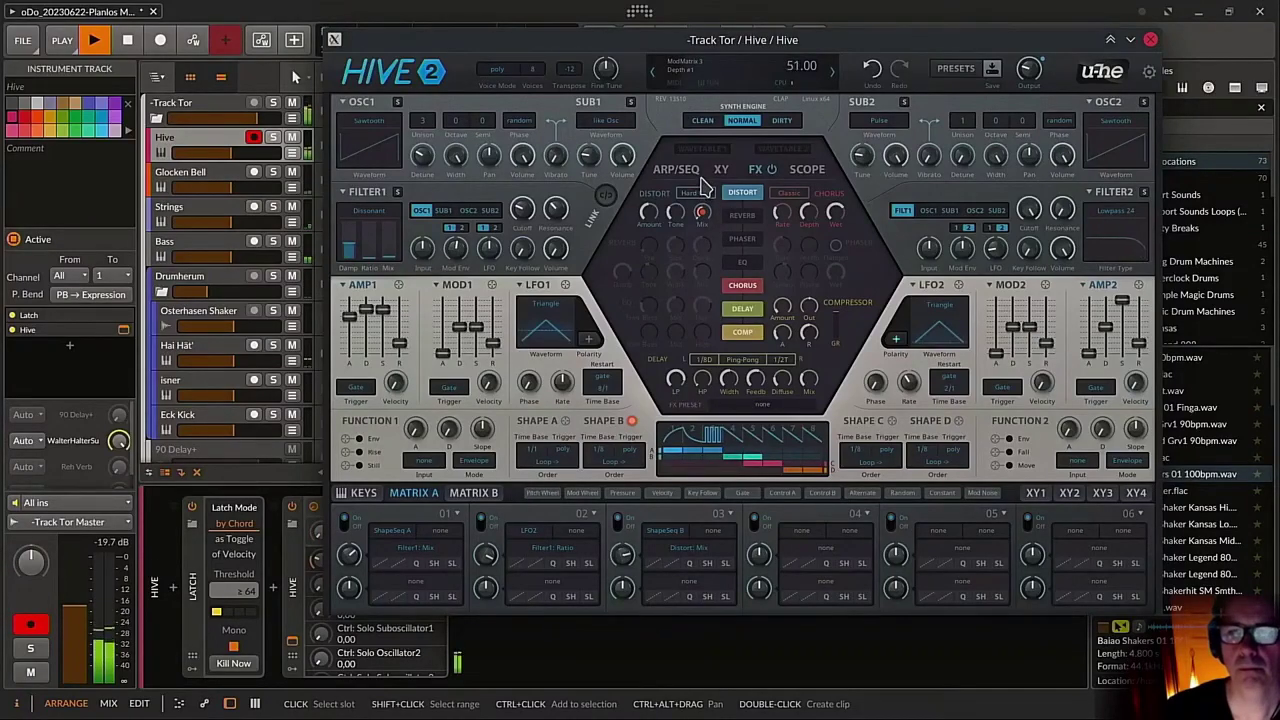
left_click_drag(702, 187, 703, 185)
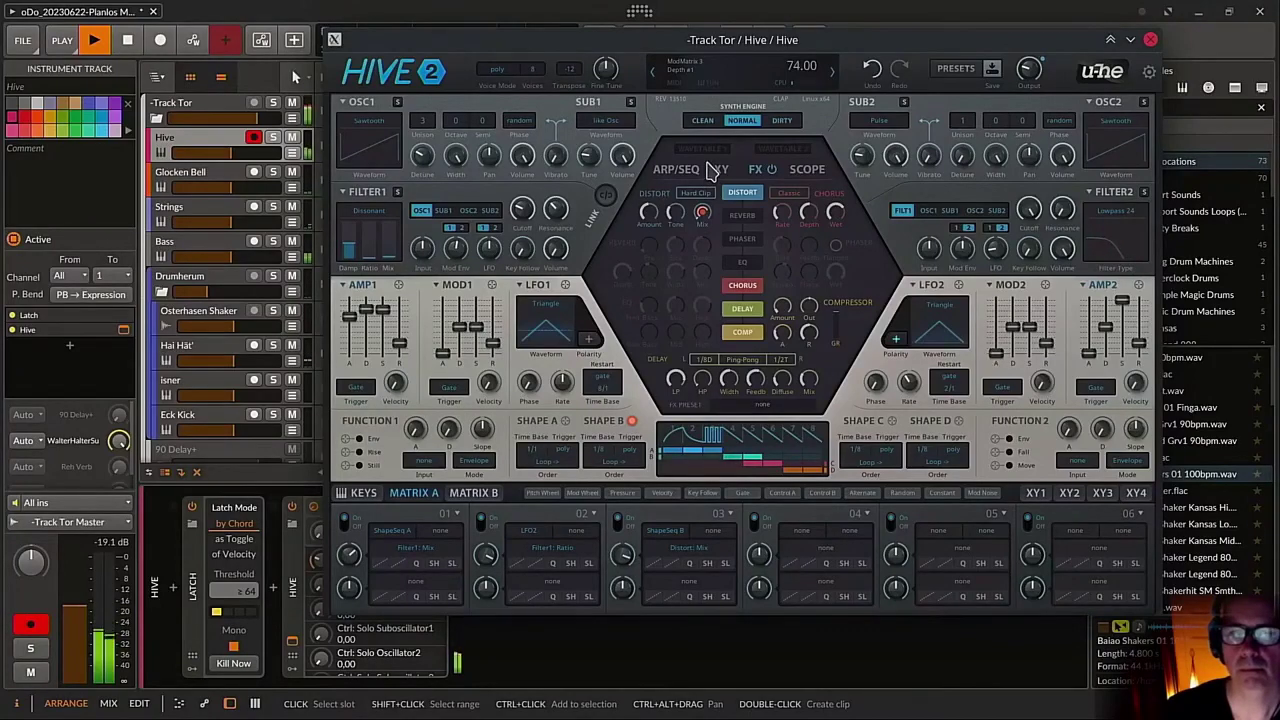
Launch the Osterhasen Shaker clip and set Hive's distortion amount to 30
left_click_drag(708, 40, 848, 34)
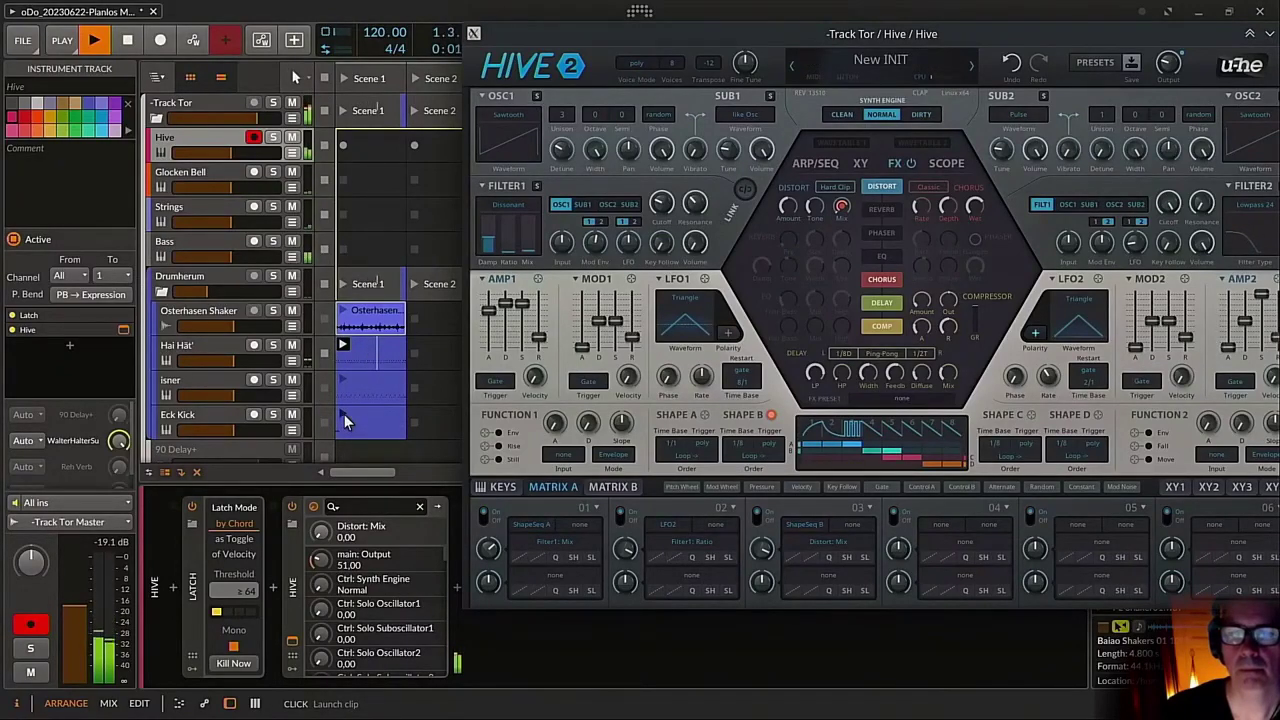
left_click(343, 314)
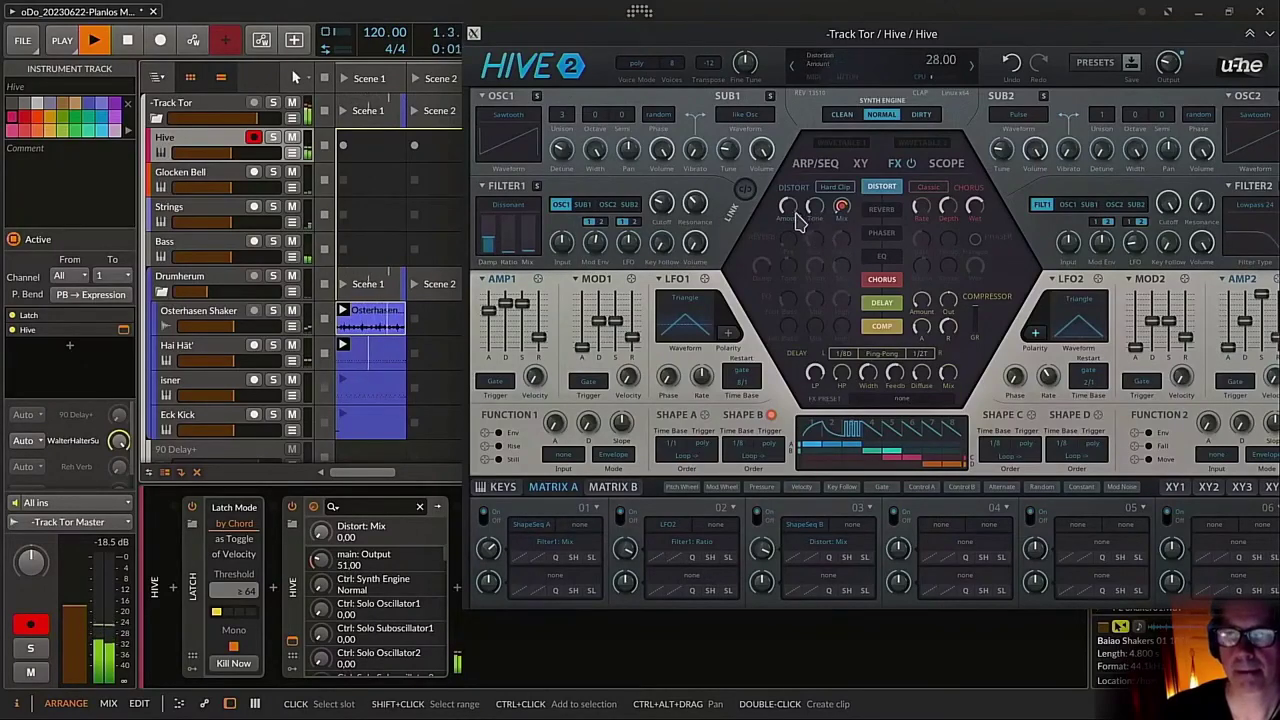
left_click(793, 213)
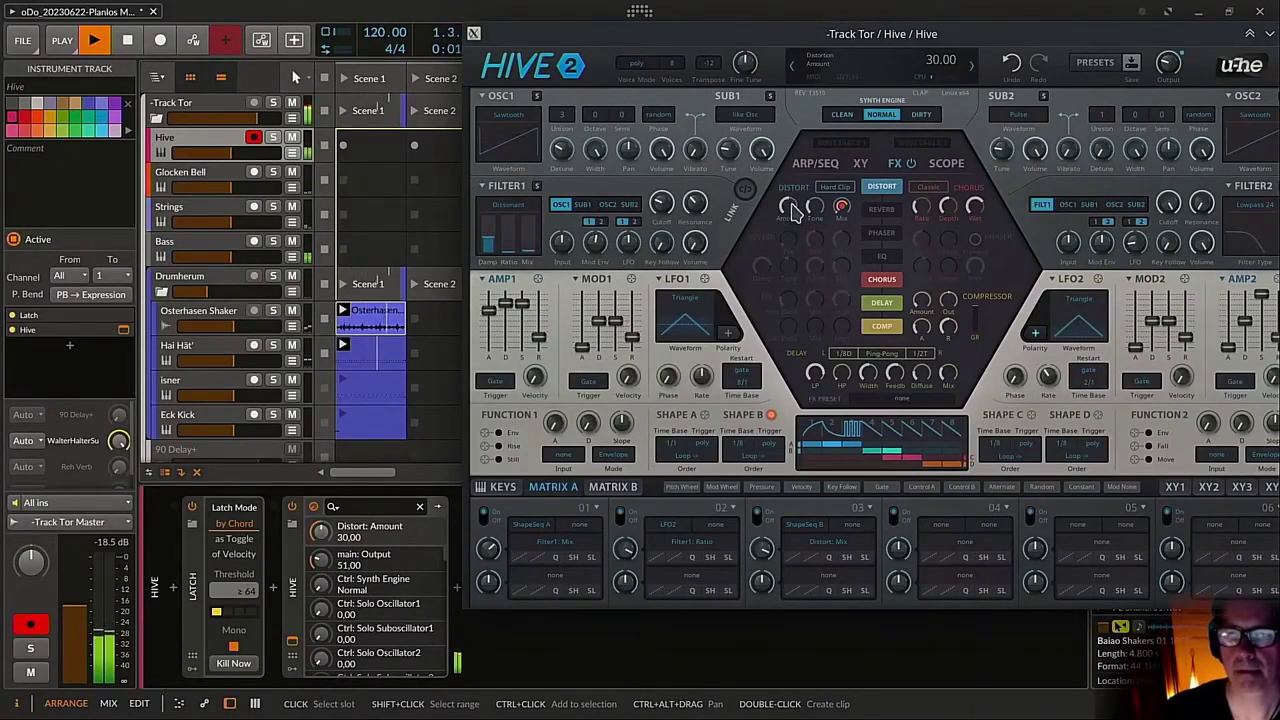
left_click_drag(793, 213, 793, 215)
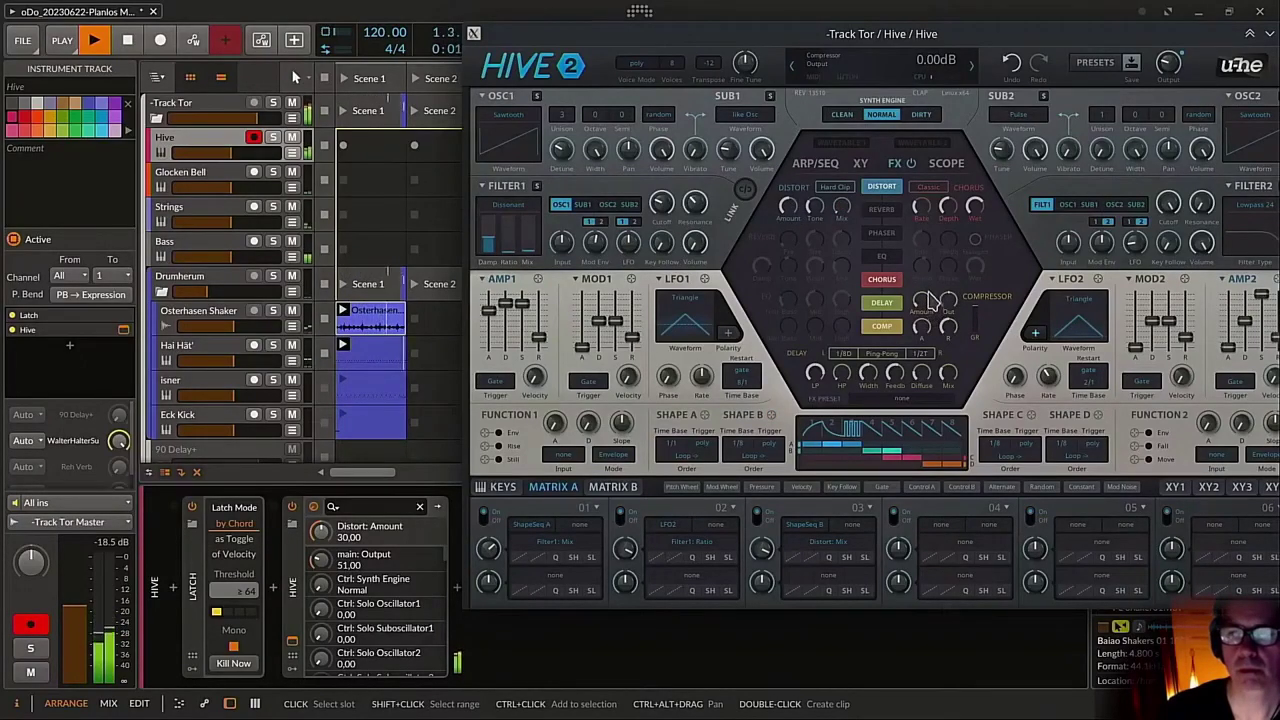
Raise the compressor amount in Hive to 29
left_click(922, 303)
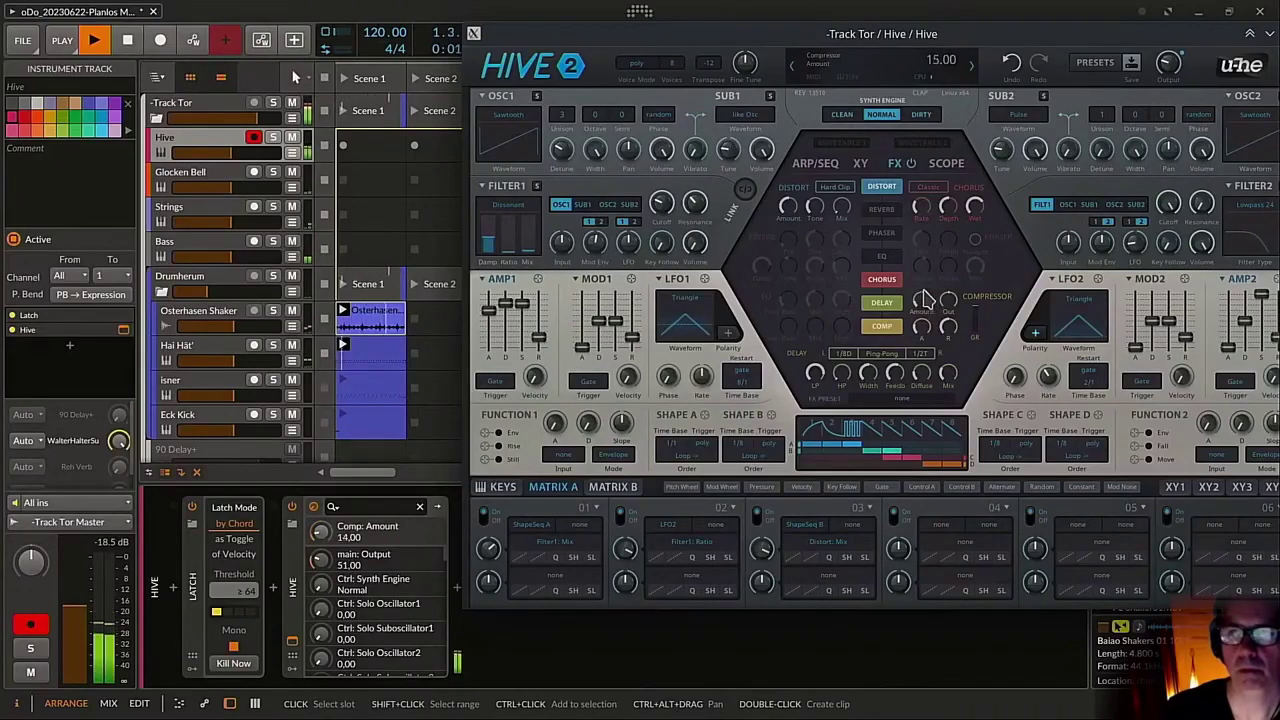
left_click_drag(923, 292, 928, 288)
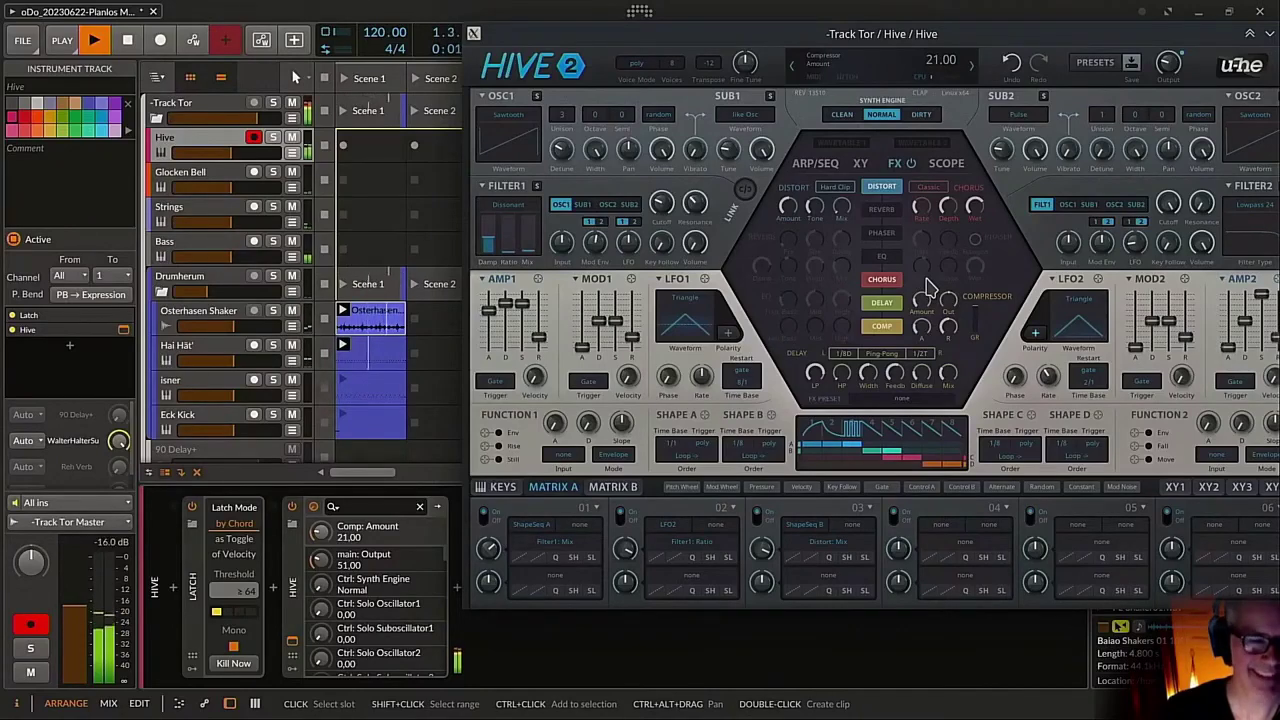
left_click_drag(926, 289, 915, 265)
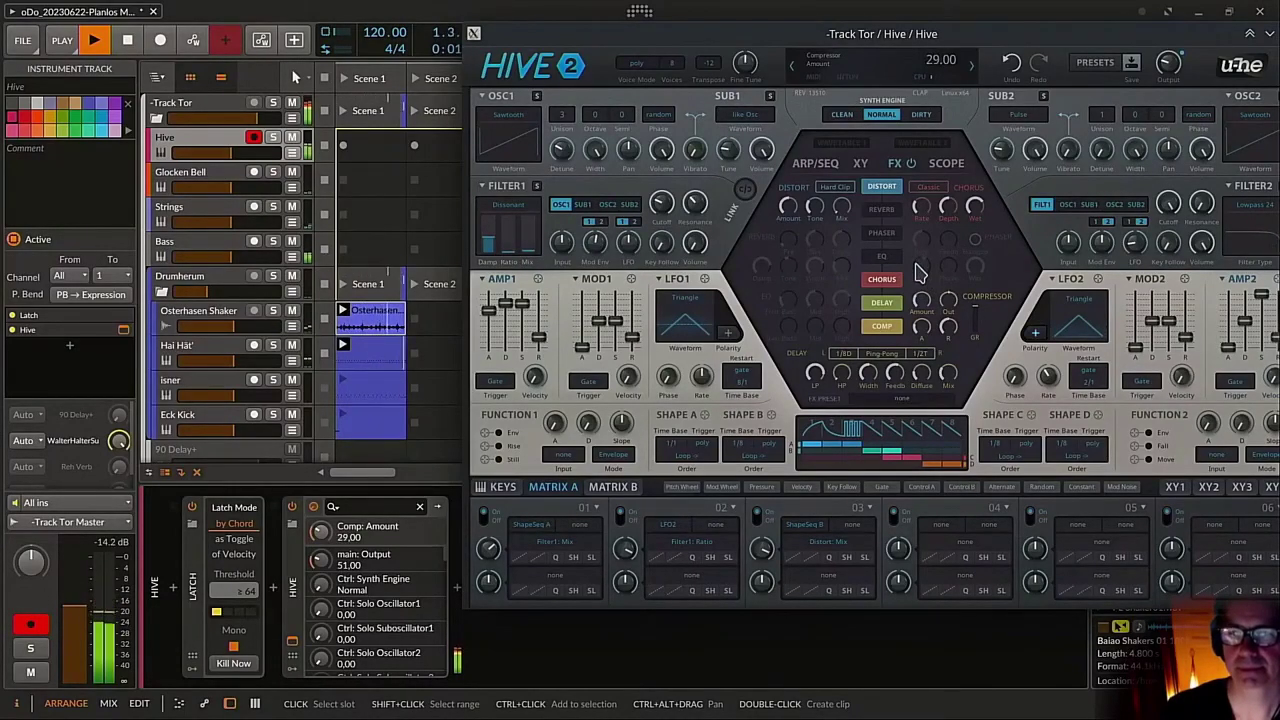
Adjust the Reh Verb send level of the isner snare track
left_click(209, 172)
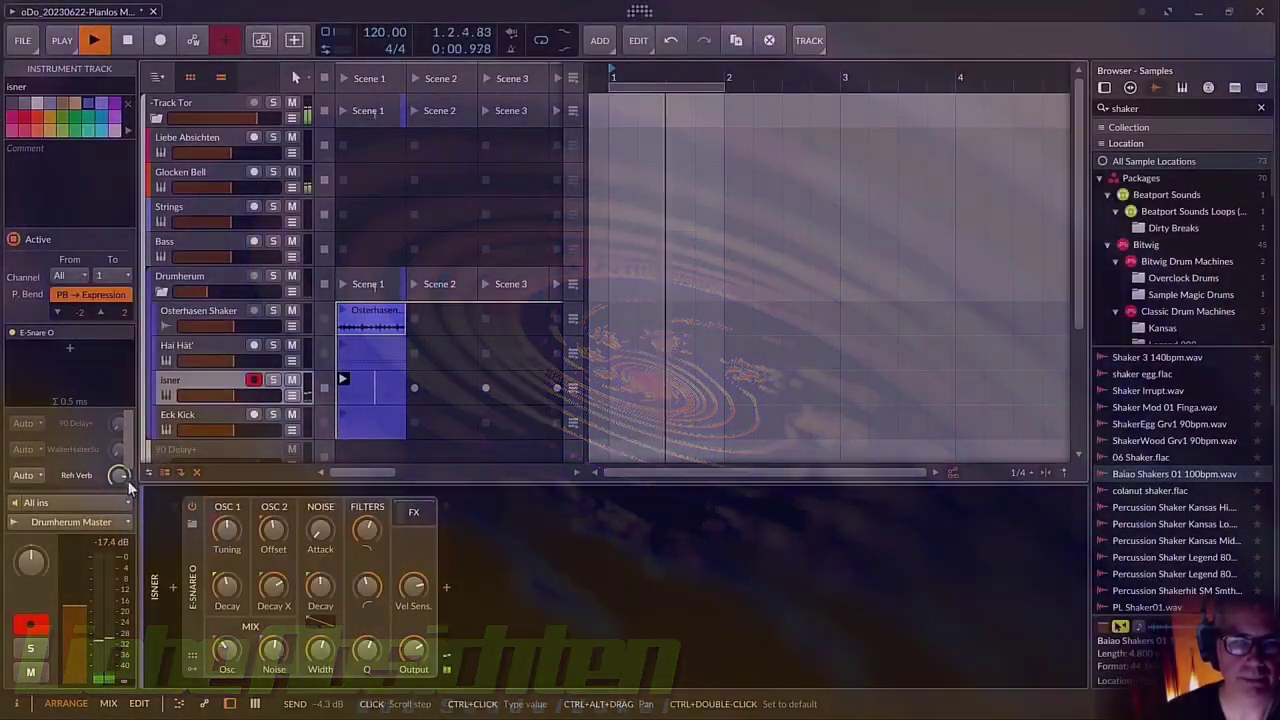
left_click_drag(118, 475, 118, 477)
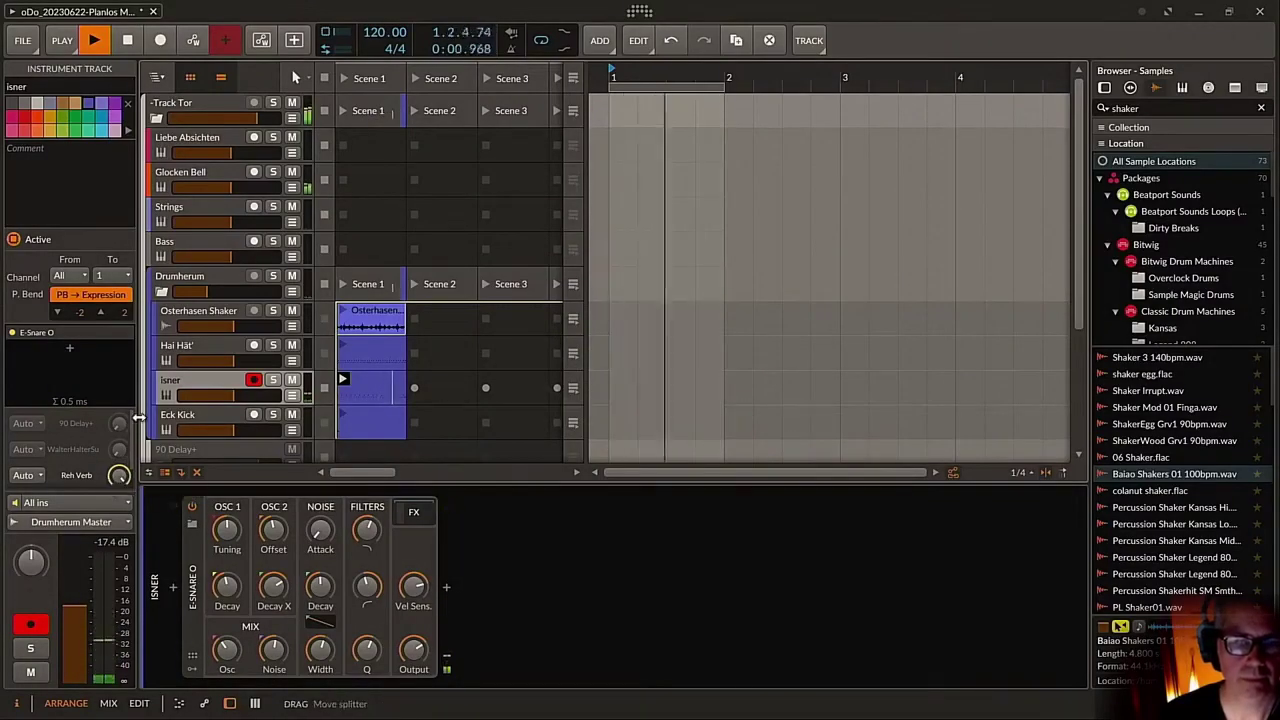
left_click_drag(407, 668, 407, 680)
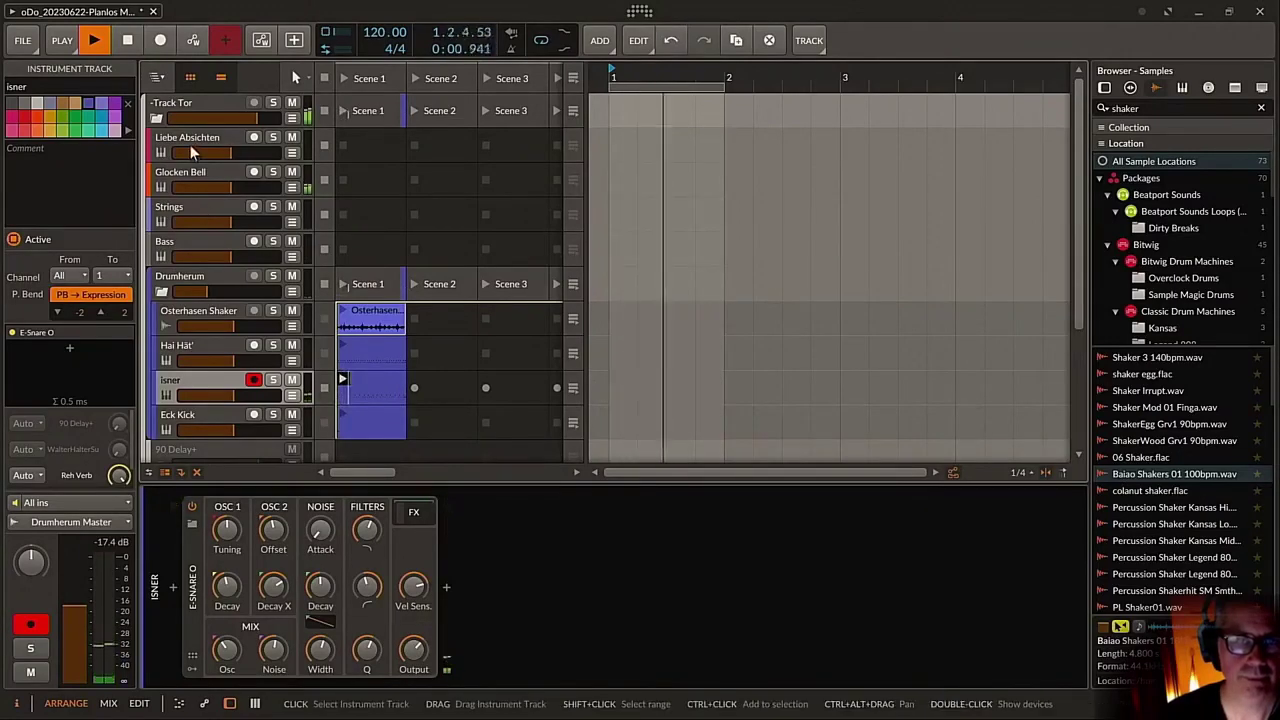
Select the Liebe Absichten track and adjust its volume to -10.4 dB
left_click(222, 156)
mouse_move(222, 156)
left_mouse_down()
mouse_move(186, 156)
mouse_move(204, 156)
left_mouse_up()
left_click_drag(200, 152, 200, 92)
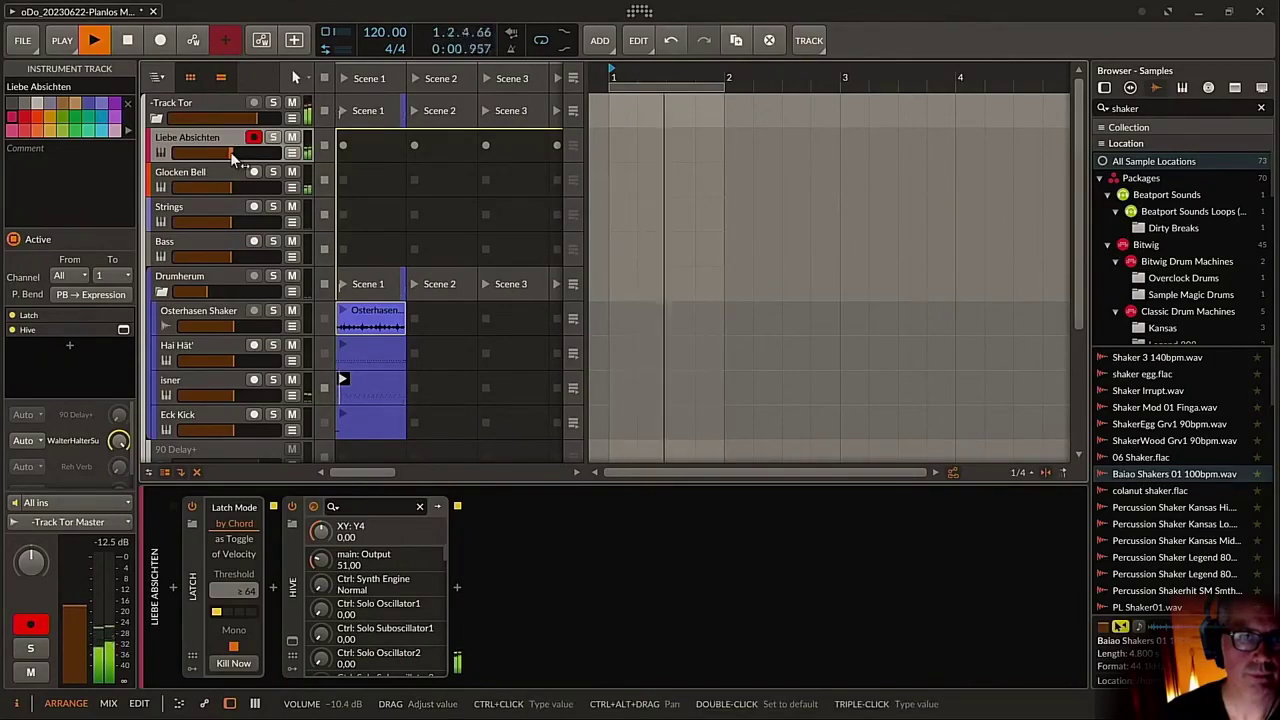
Open the Hive synth of the Liebe Absichten track and move XY pad 4 to +24.0/+00.0
left_click(292, 640)
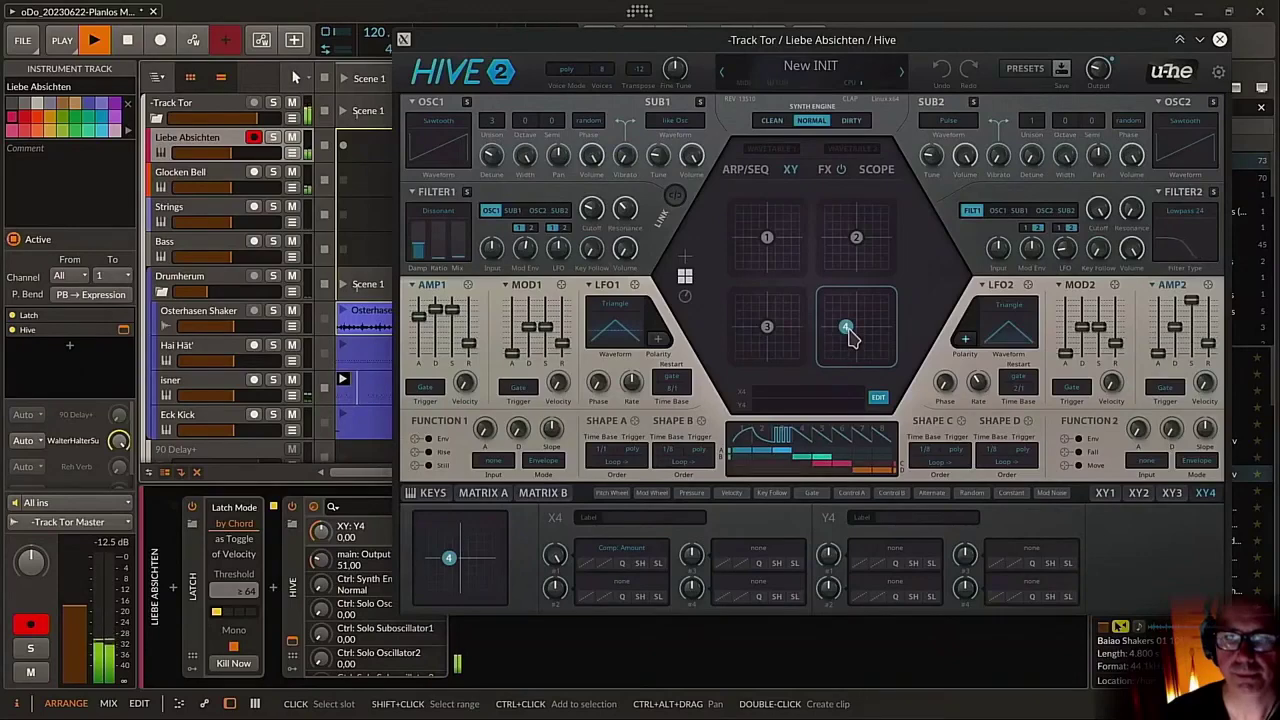
left_click_drag(848, 337, 856, 337)
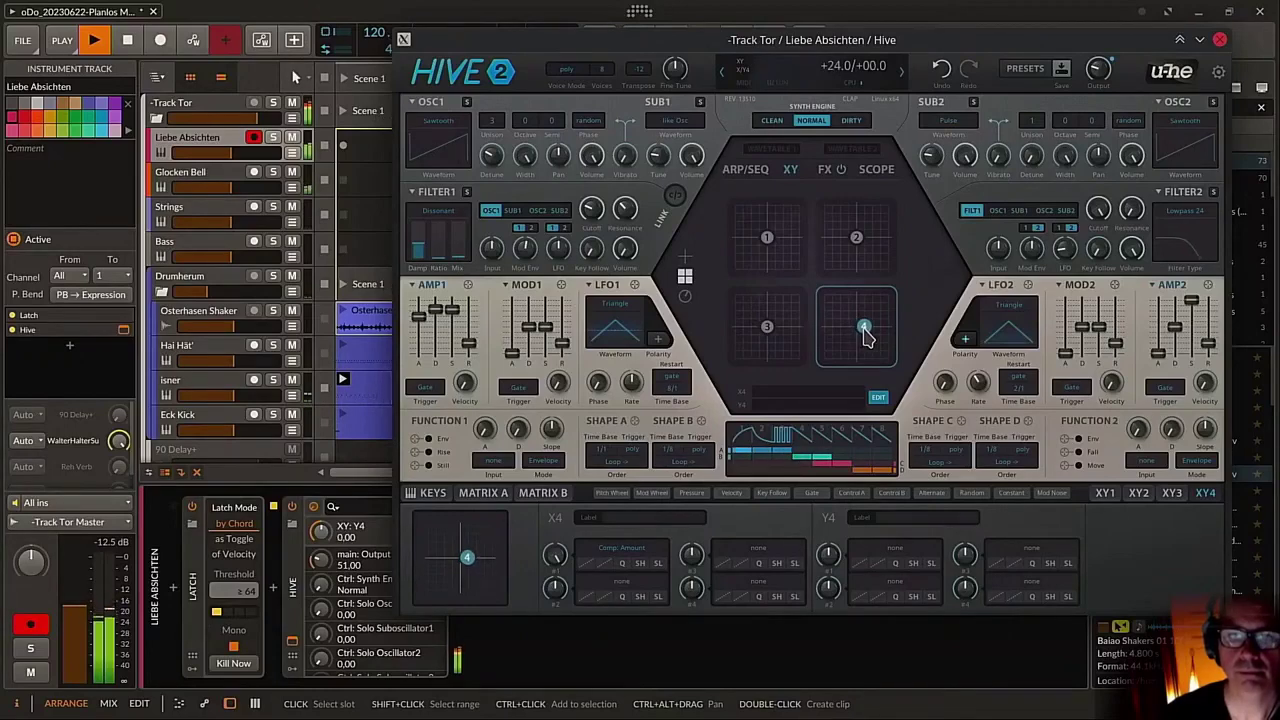
Select the Bass track and collapse its Multi-note device
left_click(199, 241)
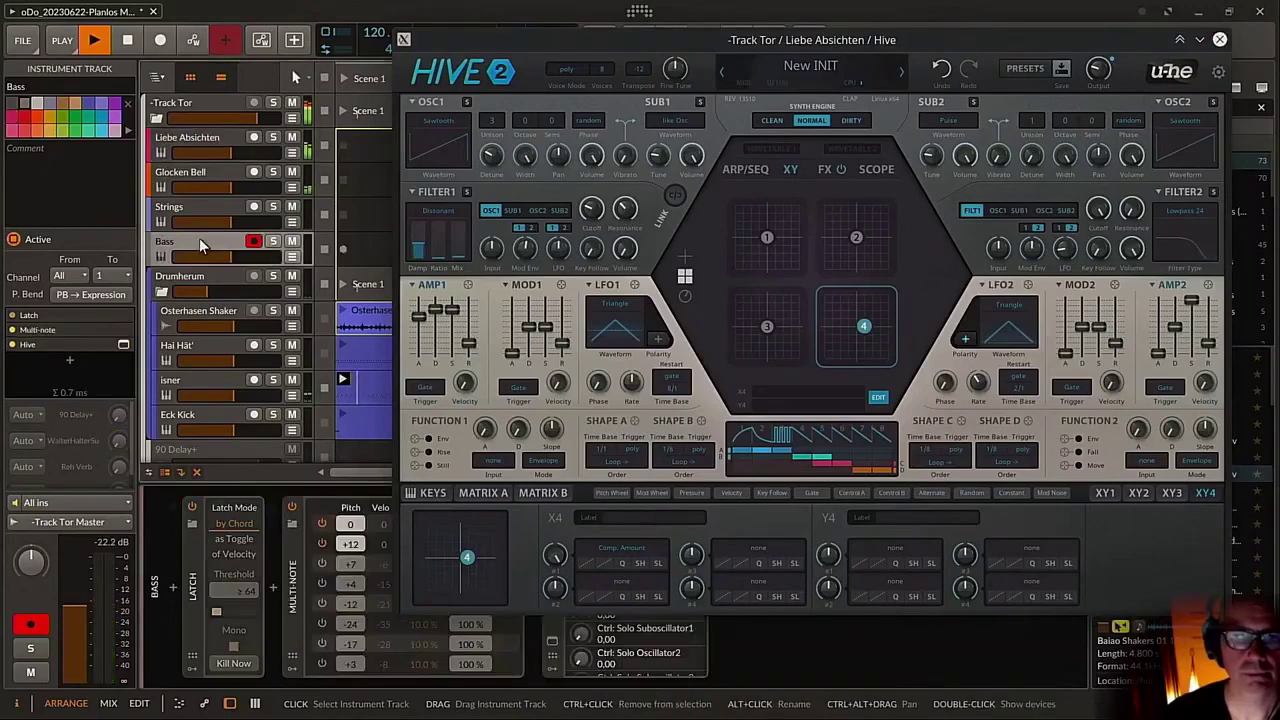
double_click(296, 628)
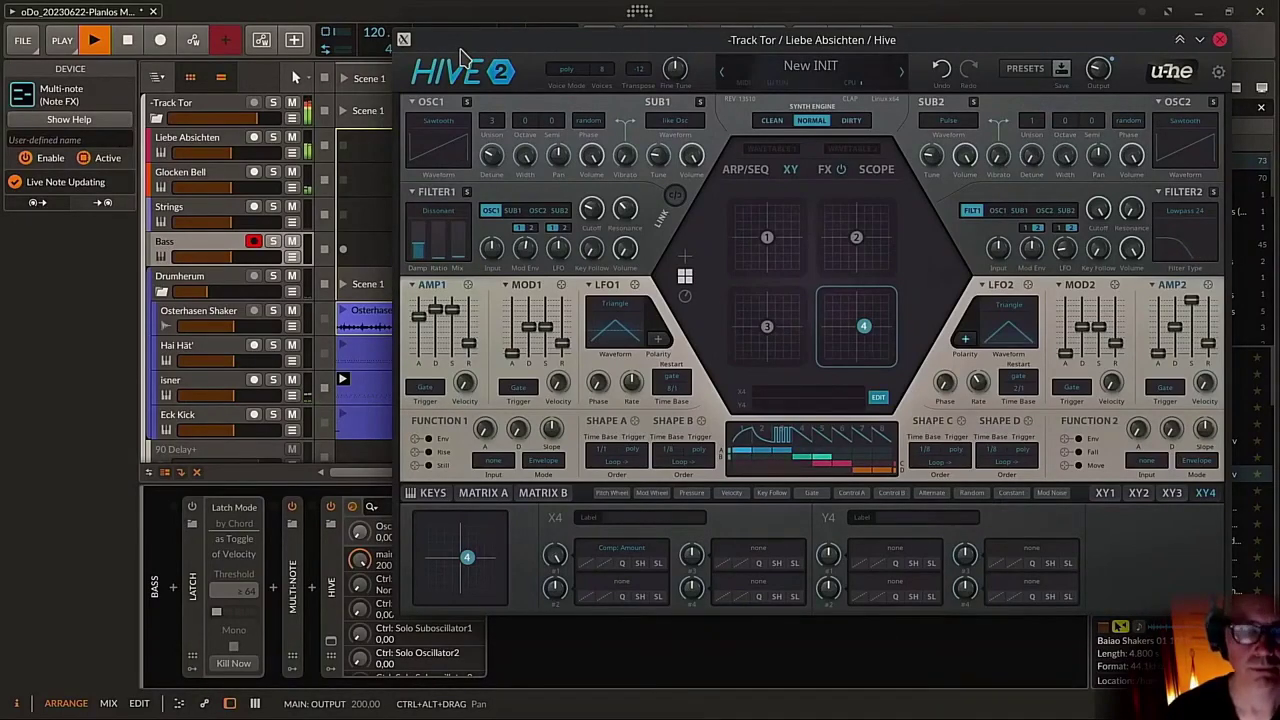
left_click(207, 253)
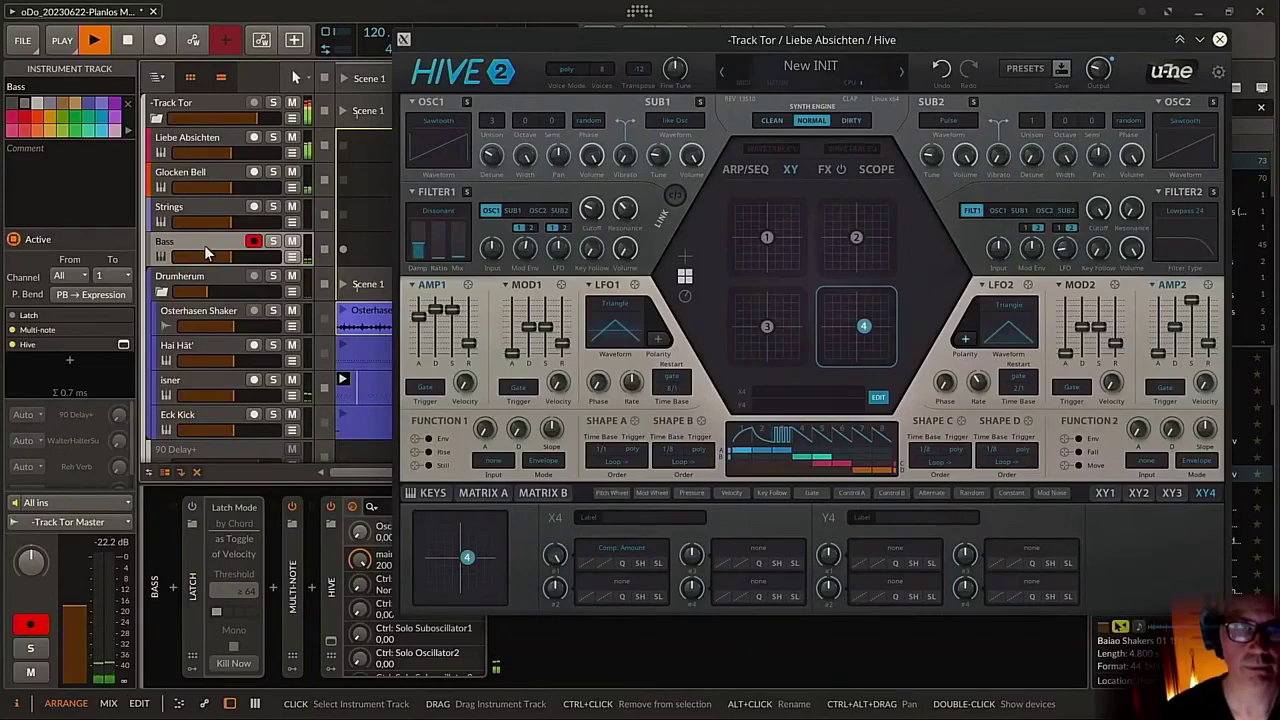
Select the Strings track, fade its volume down and back up, and close the Hive window
left_click(223, 228)
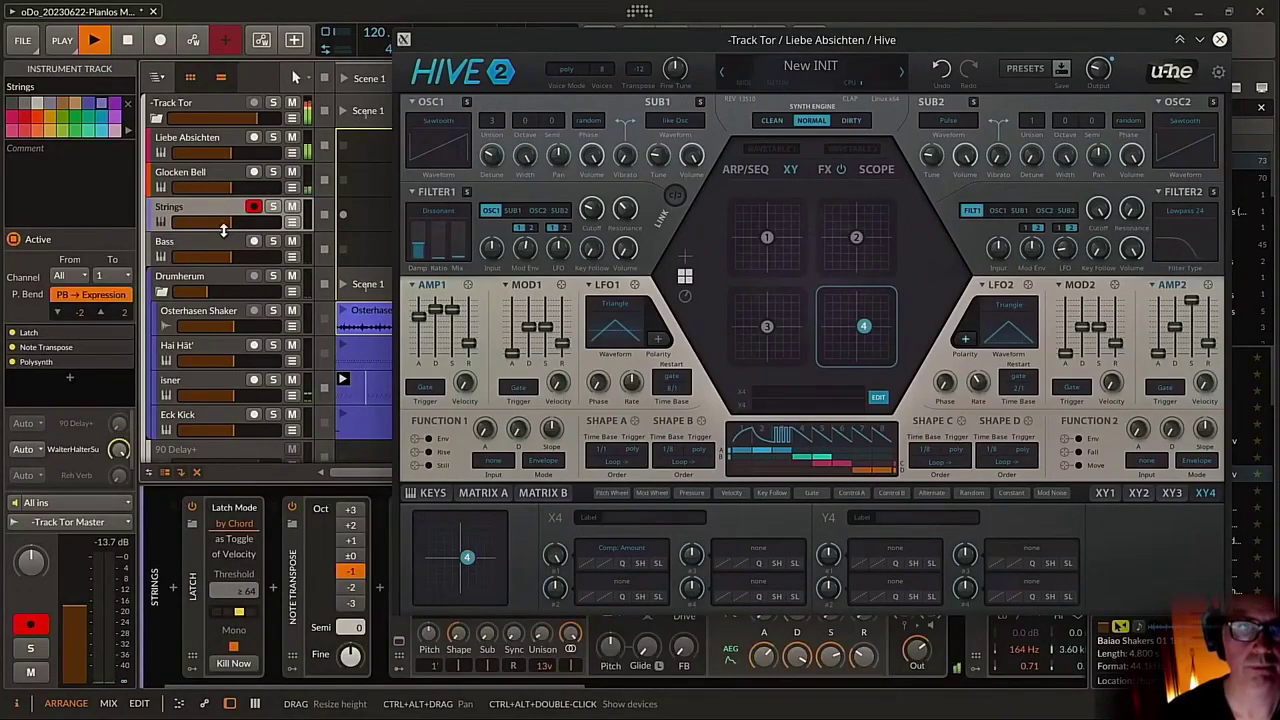
left_click(227, 222)
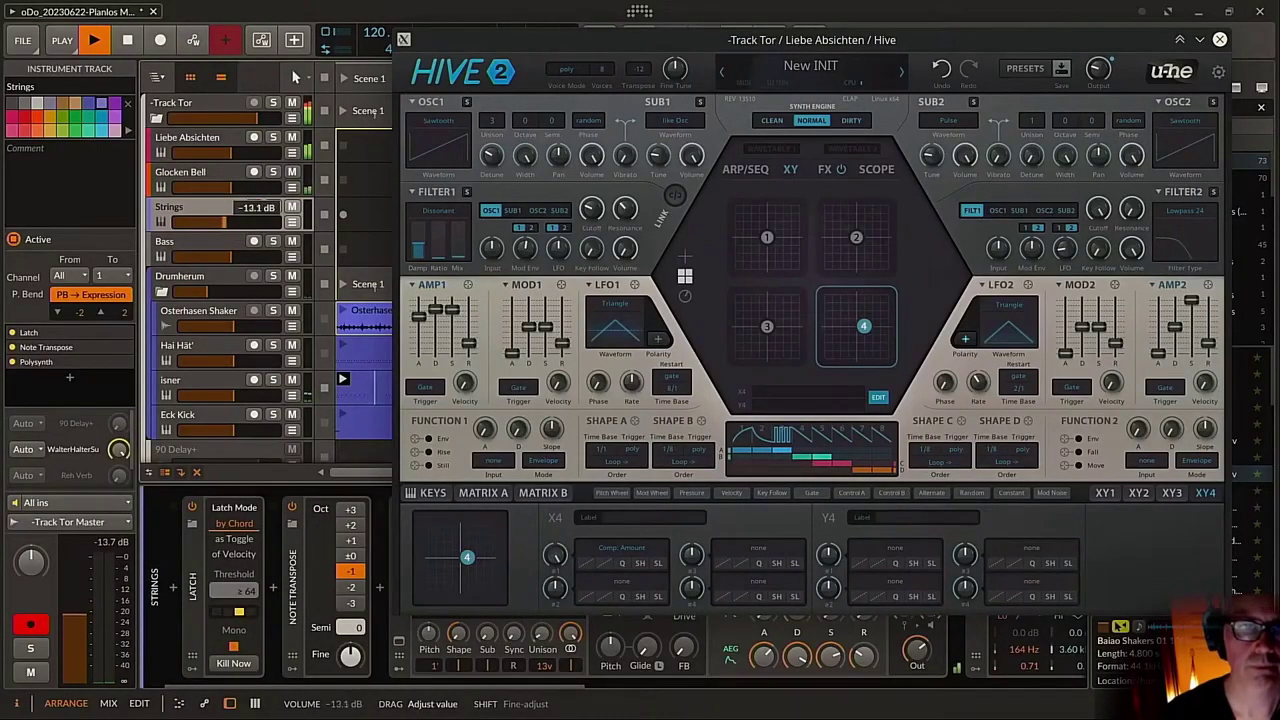
left_click_drag(227, 222, 227, 232)
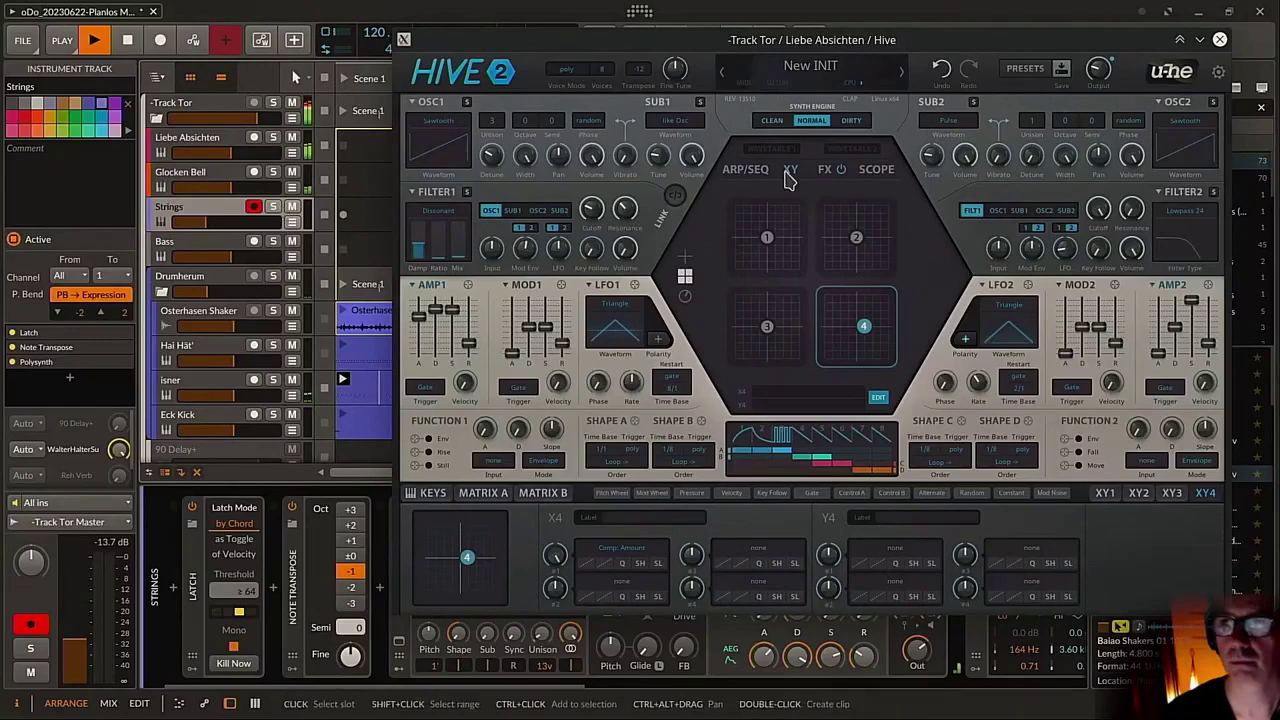
left_click(1218, 40)
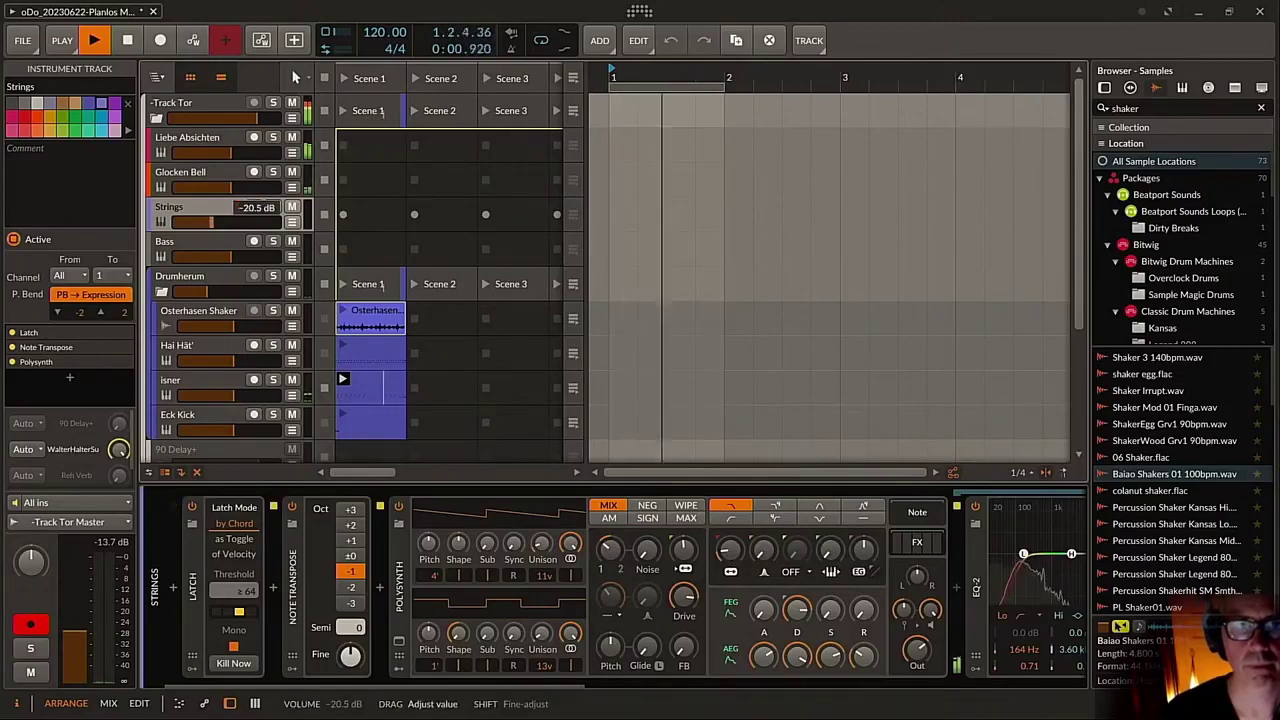
left_click_drag(217, 221, 229, 220)
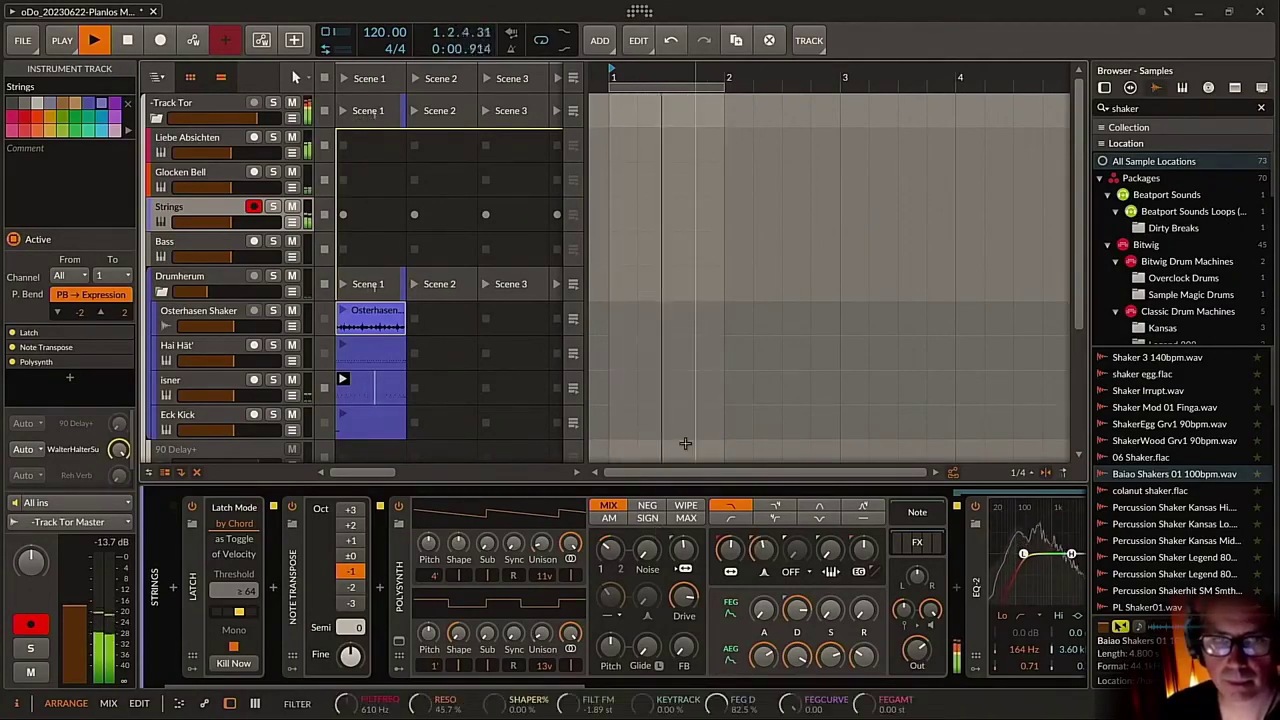
Stop the clips of the Drumherum group, then relaunch the group's Scene 1
left_click(323, 286)
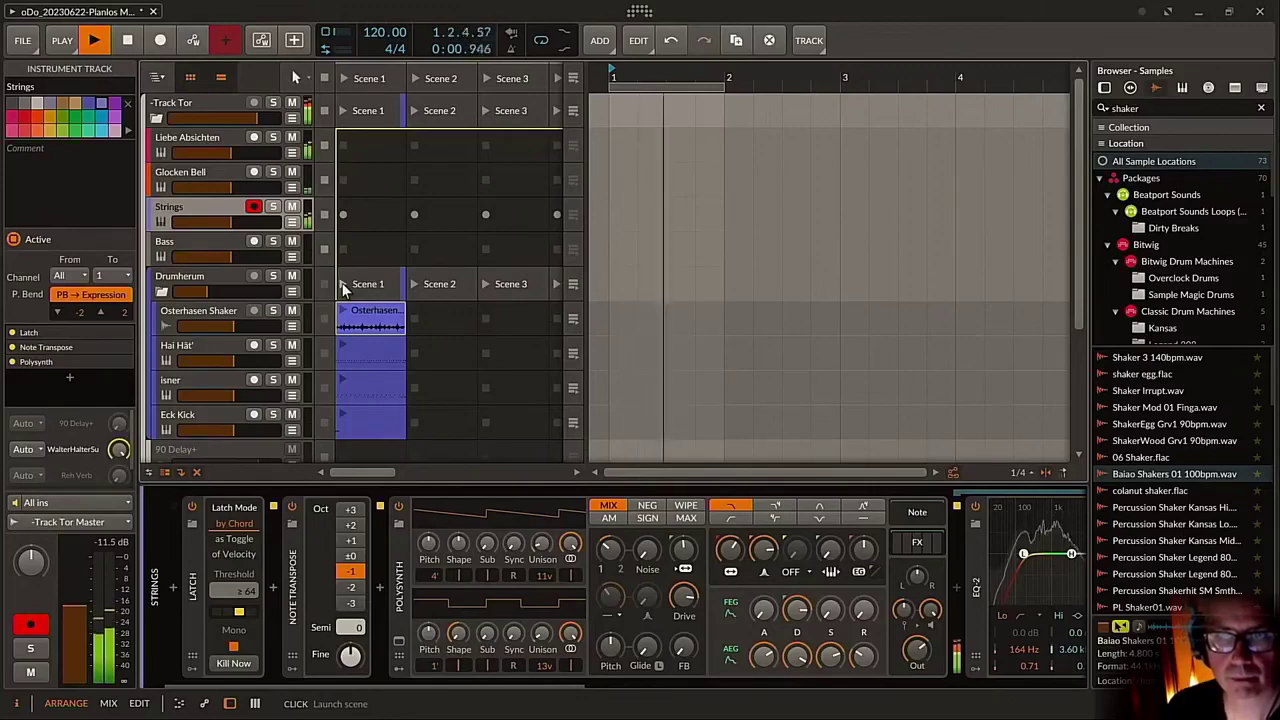
left_click(343, 285)
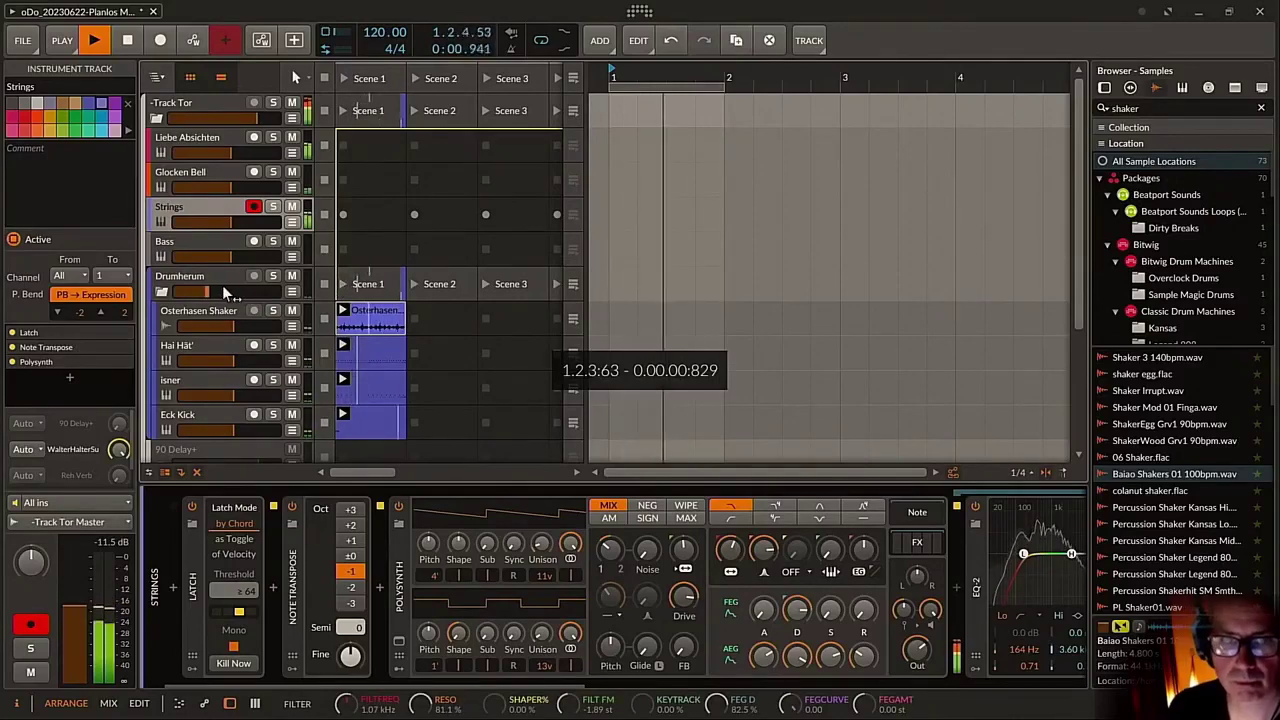
Raise the Drumherum group's volume and set the Osterhasen Shaker track's volume to -9.1 dB
left_click_drag(212, 291, 244, 291)
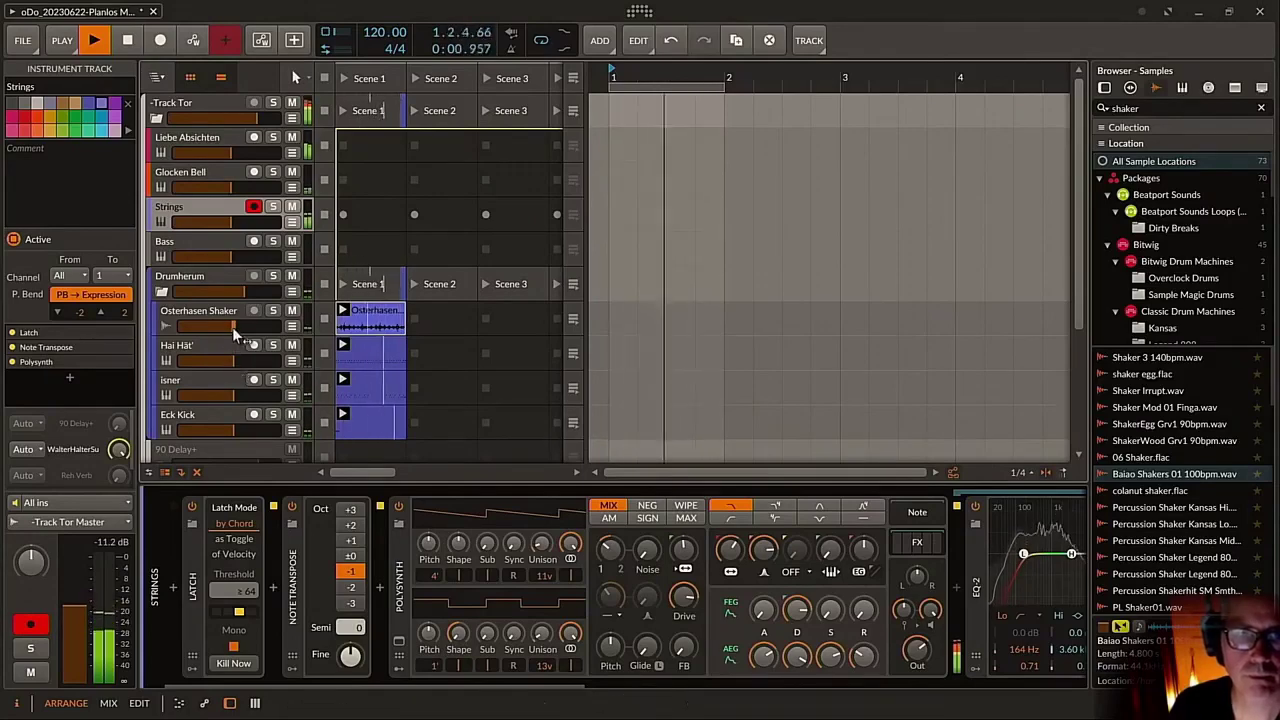
left_click(220, 314)
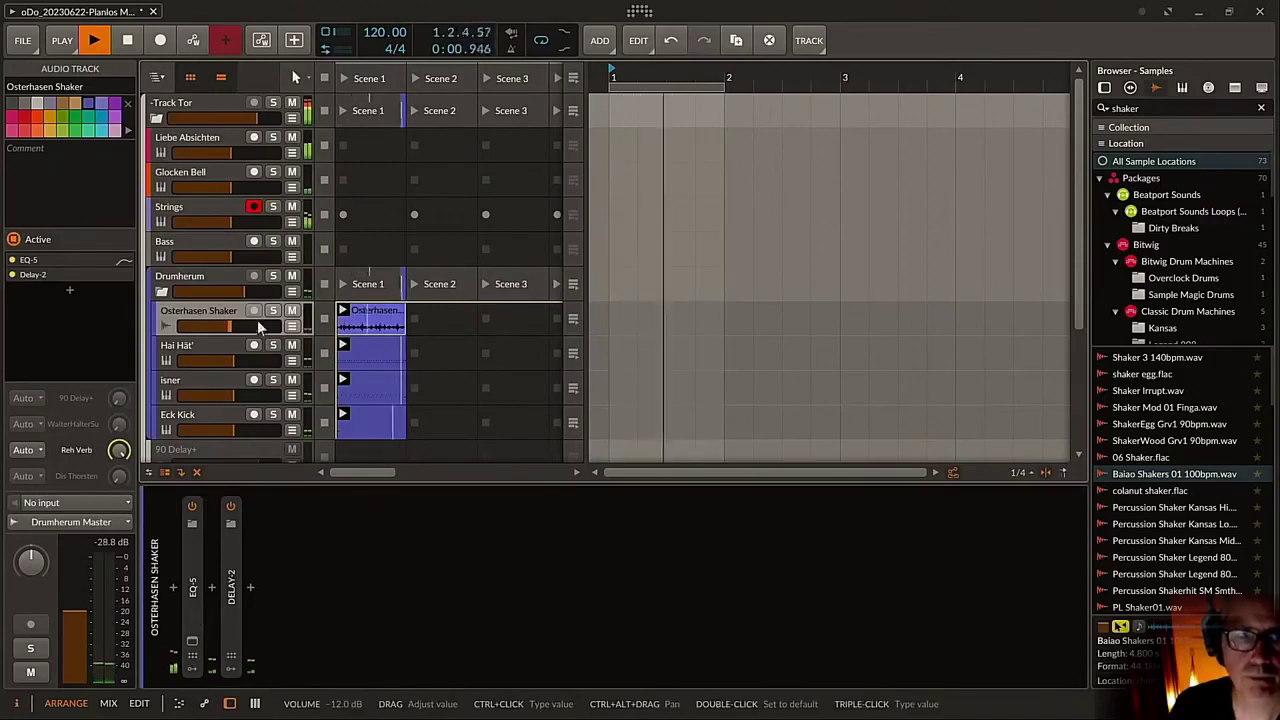
left_click_drag(227, 324, 233, 325)
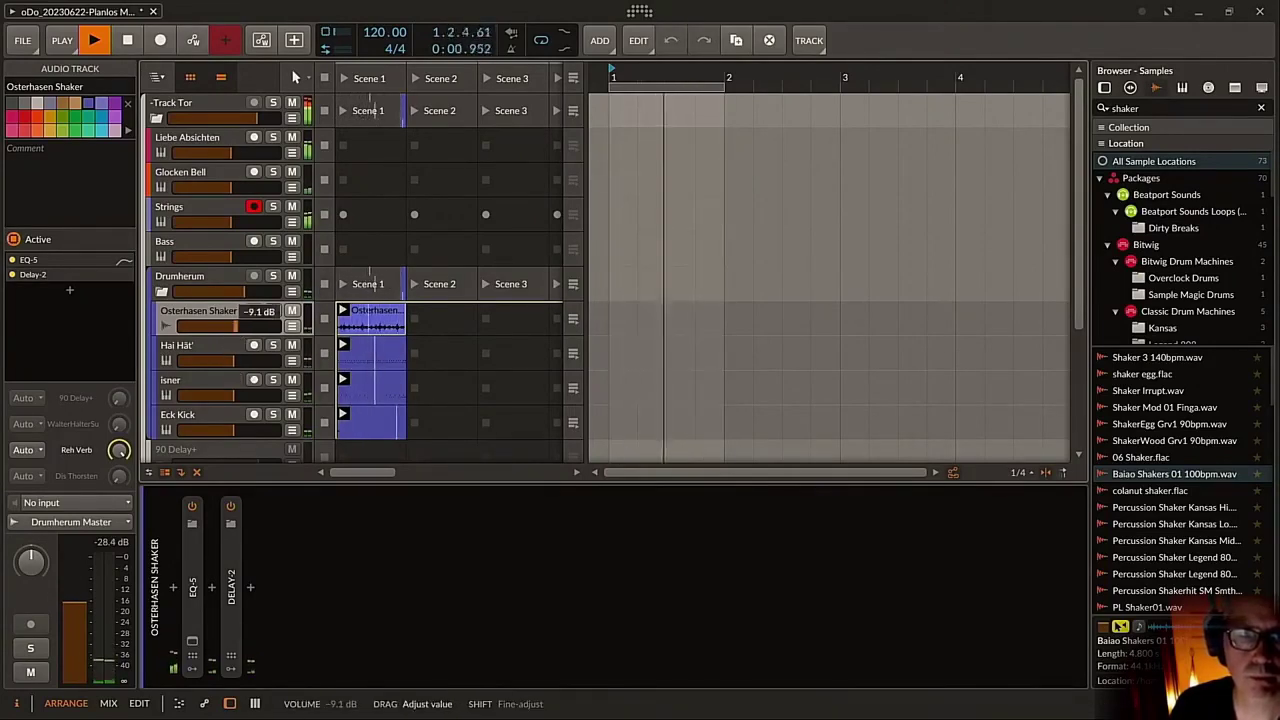
Set the octave of the Note Transpose device on the Strings track to -2 and look through its device chain
left_click(200, 137)
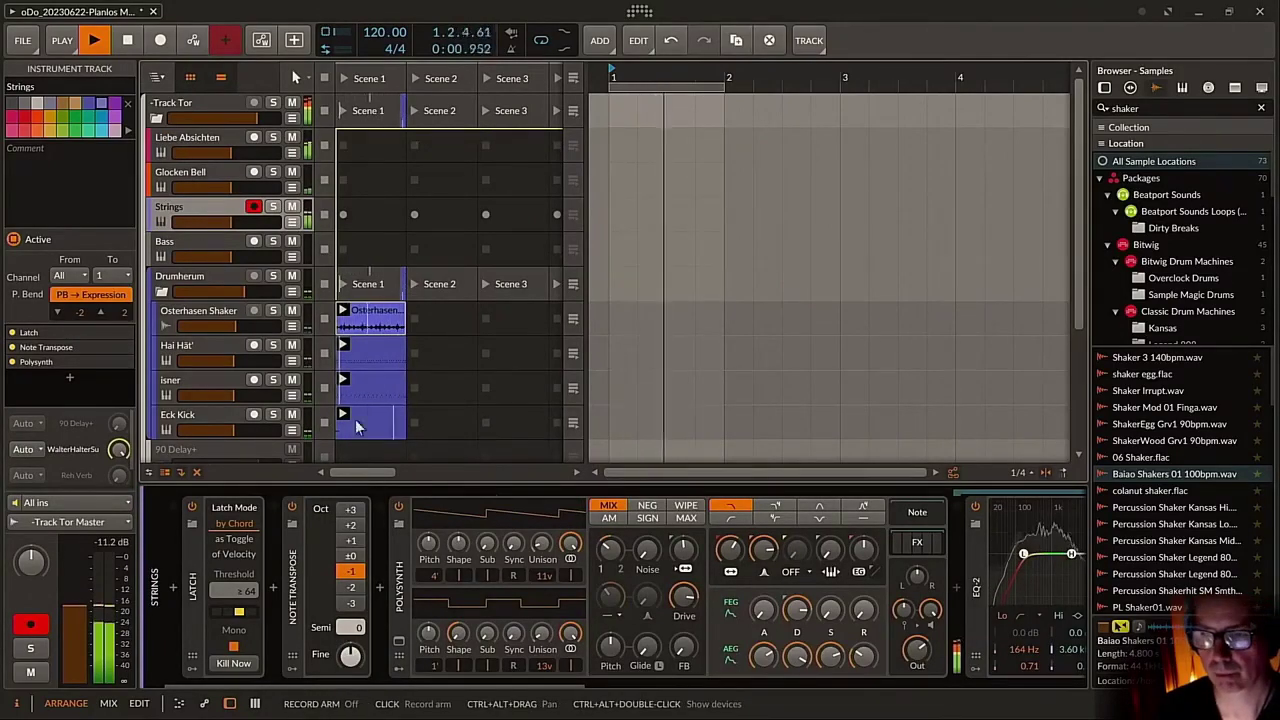
mouse_move(863, 655)
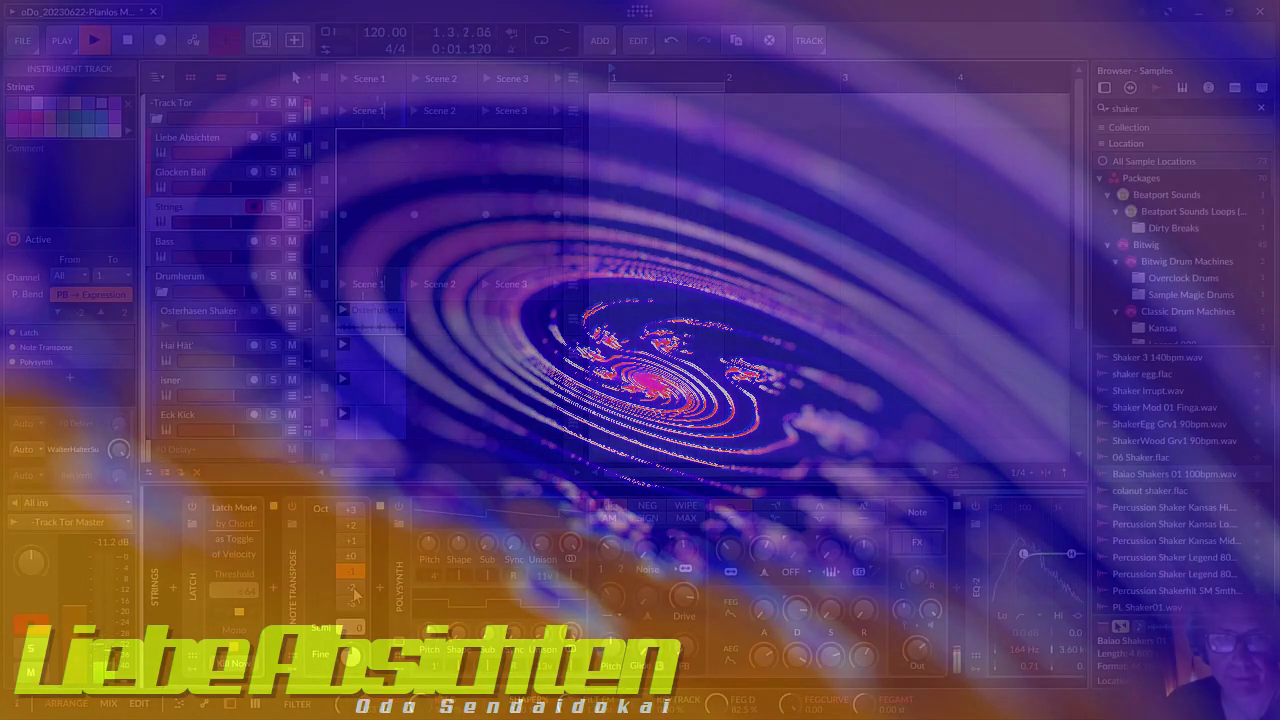
left_click(353, 589)
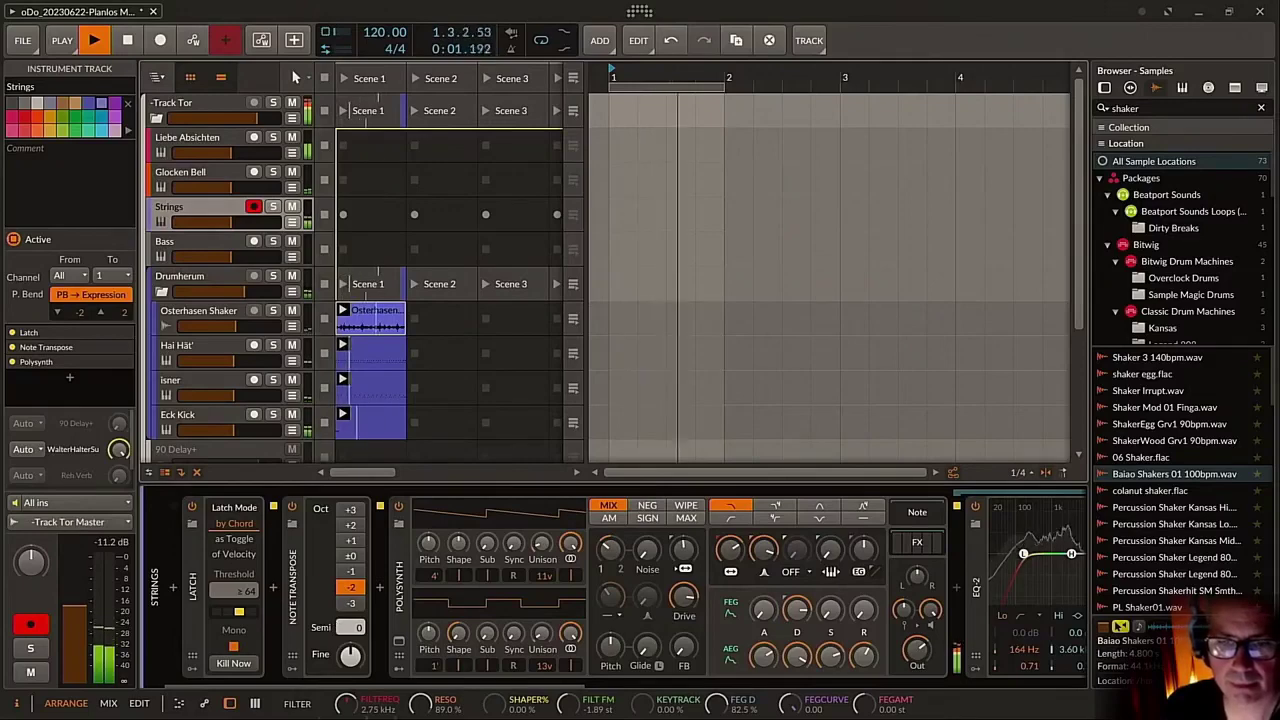
scroll(750, 688, "right", 6)
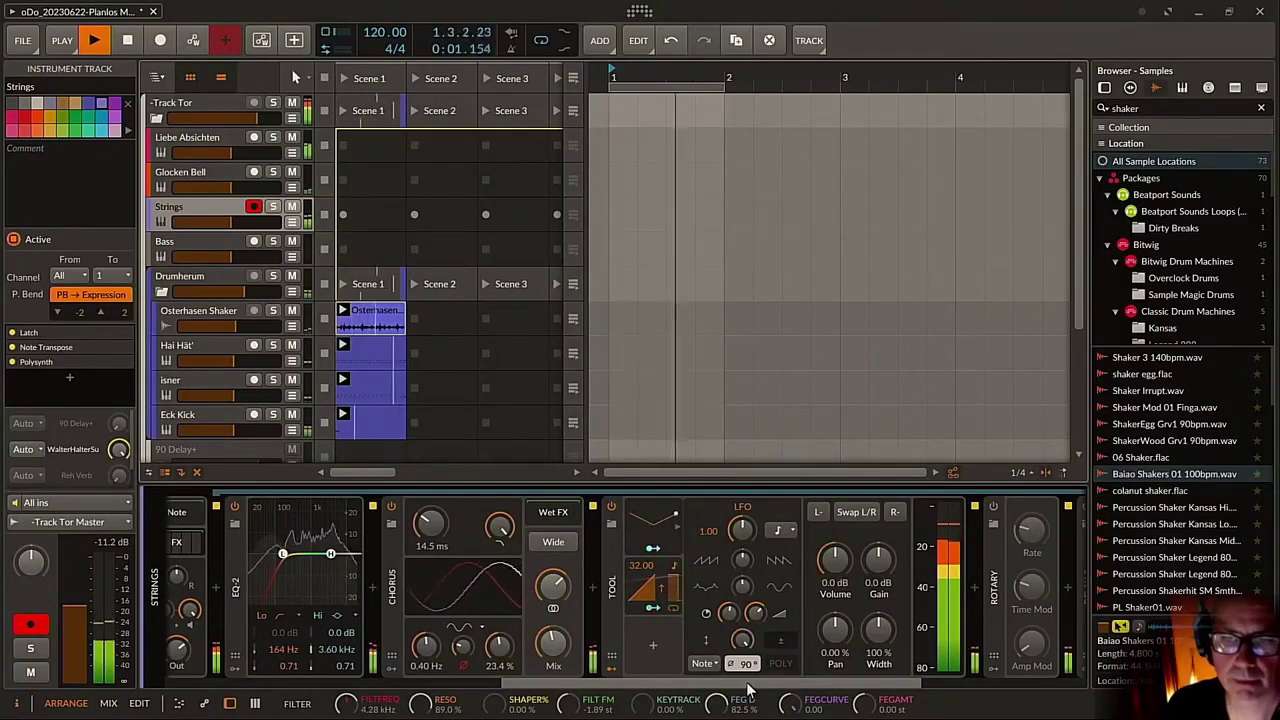
left_click_drag(750, 690, 450, 688)
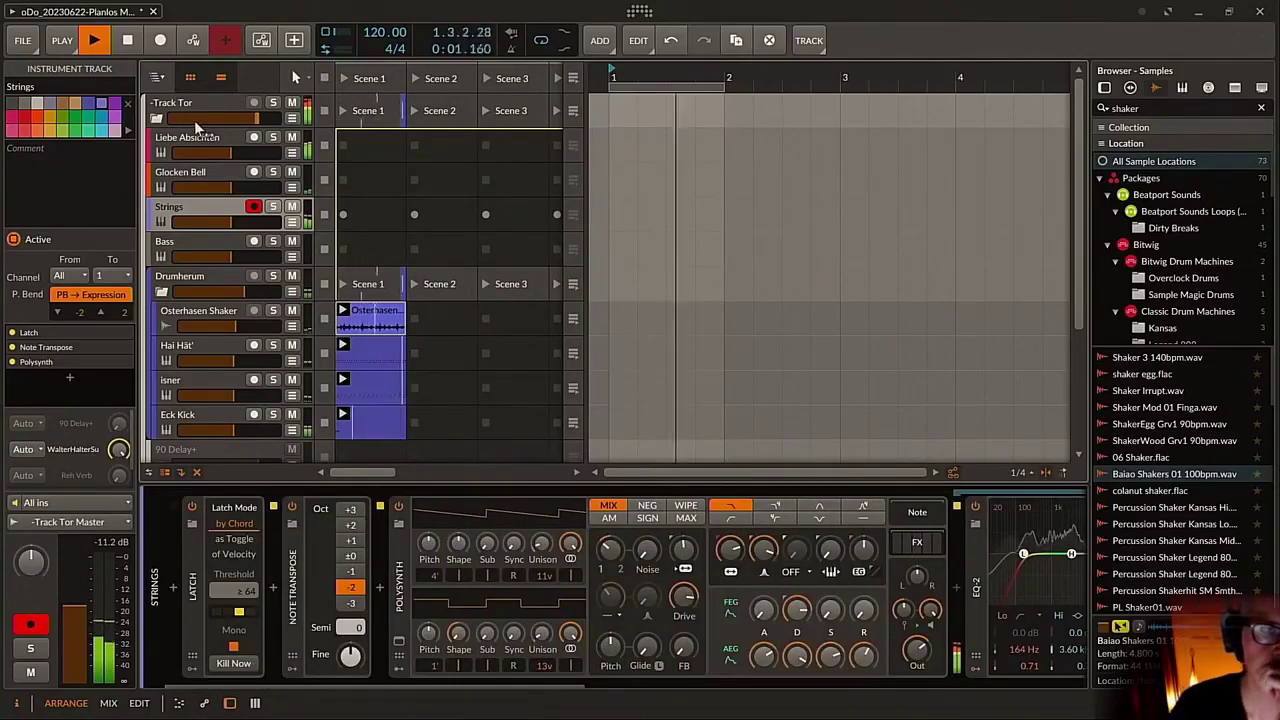